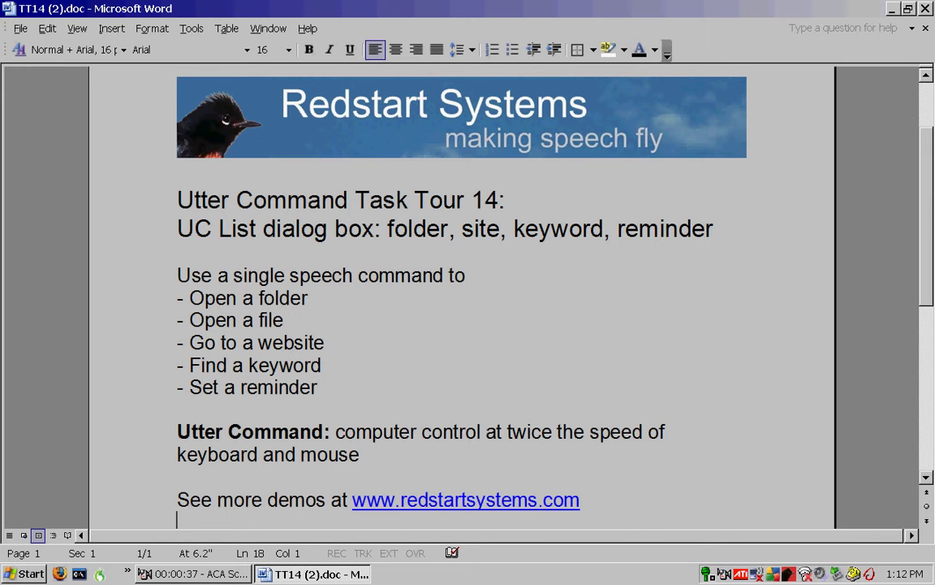
Step: Close the TT14 (2).doc Task Tour document with Ctrl+W, keeping Word open
{"action": "key", "text": "ctrl+w"}
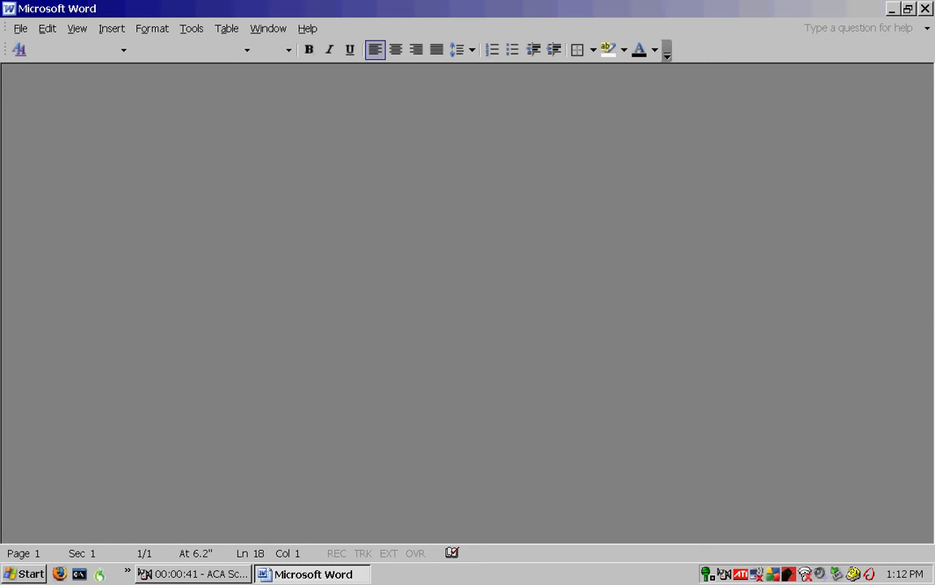
Step: Close the empty Word window and open the Orange Cat folder in the Demo folder
{"action": "key", "text": "alt+F4"}
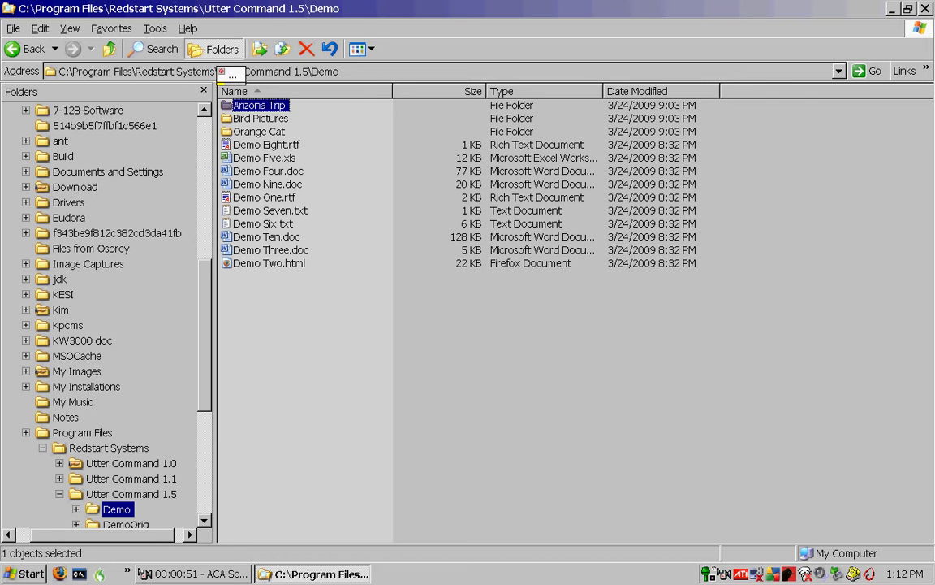
{"action": "key", "text": "Down"}
{"action": "key", "text": "Down"}
{"action": "key", "text": "Return"}
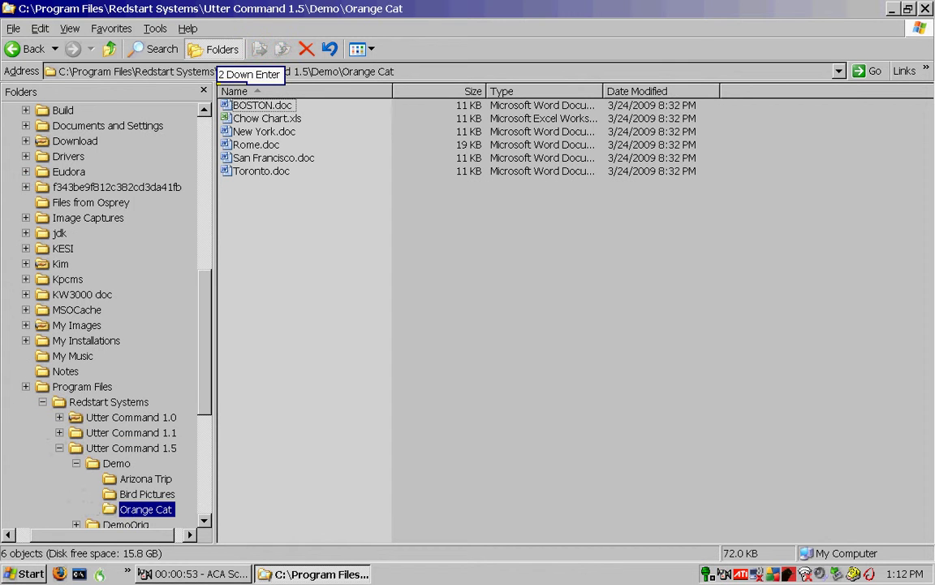
Step: Add Orange Cat as a UC List folder entry, then close the list and save
{"action": "key", "text": "alt+d"}
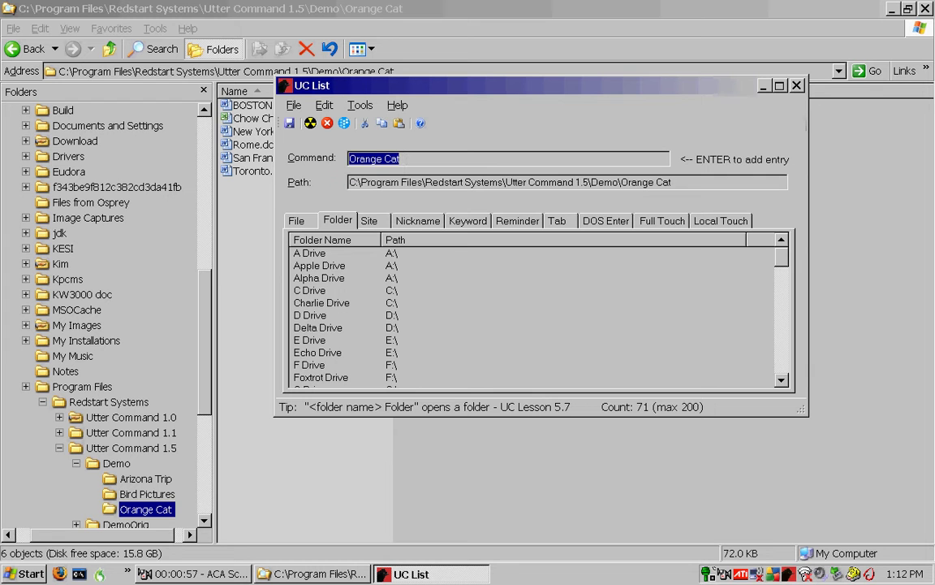
{"action": "key", "text": "Return"}
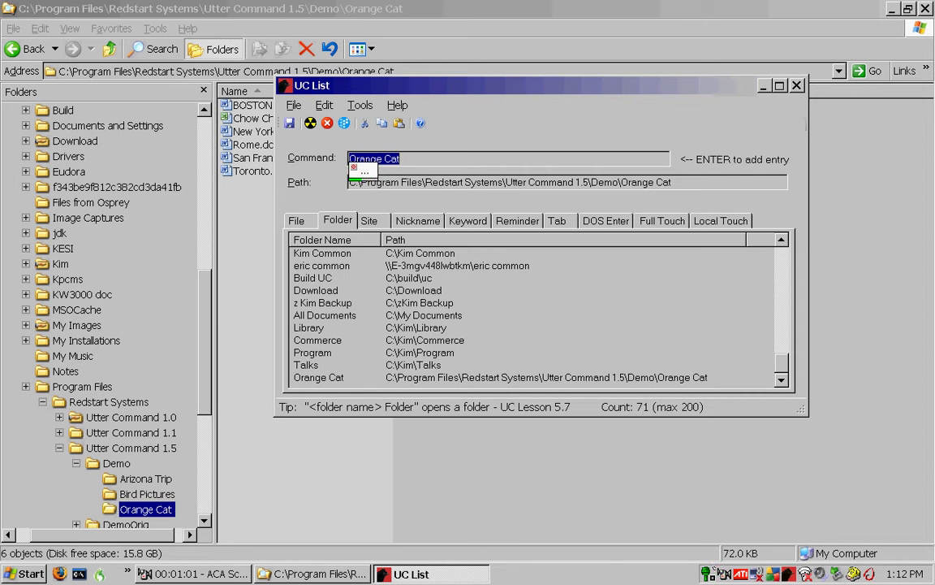
{"action": "key", "text": "alt+F4"}
{"action": "key", "text": "Return"}
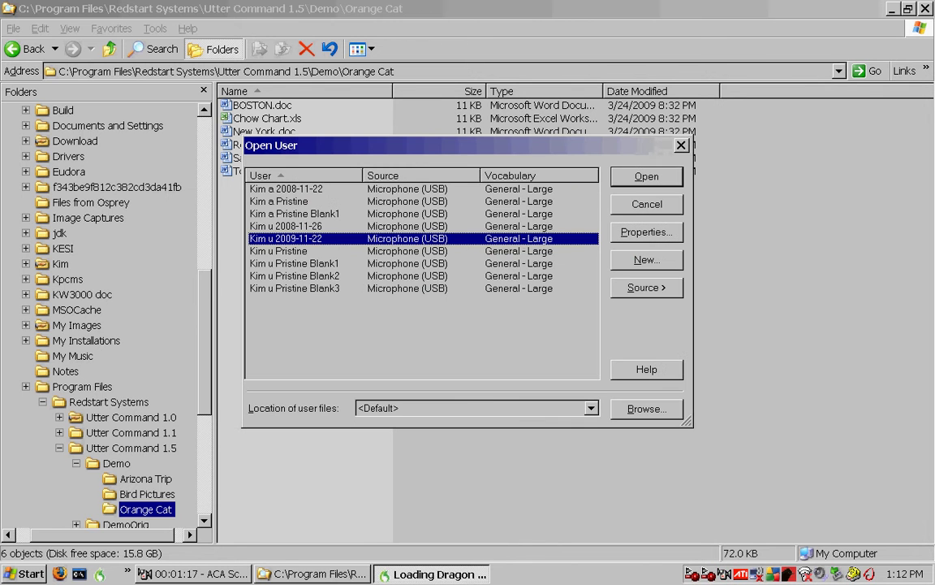
Step: Load the speech user profile in Dragon's Open User dialog
{"action": "key", "text": "Escape"}
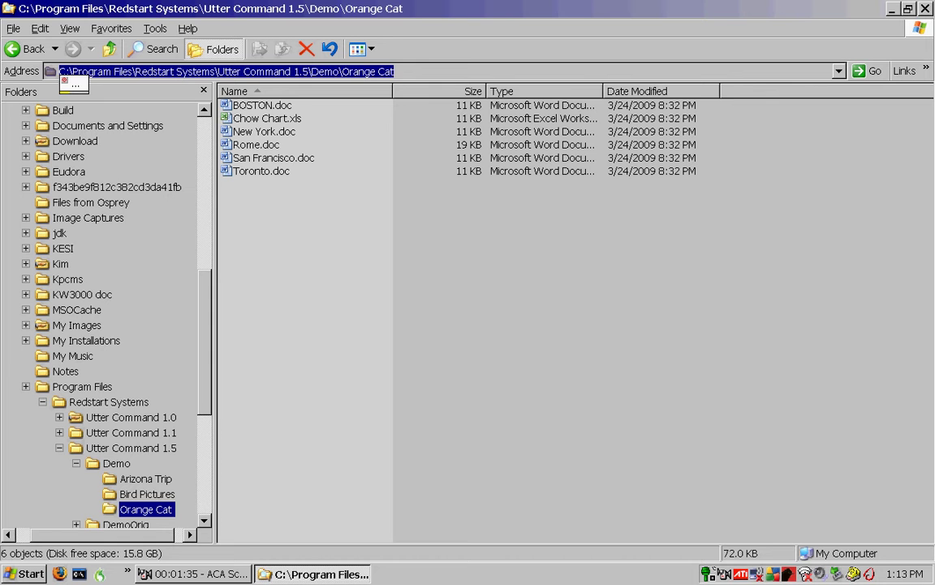
Step: Go to C:\, jump back to Orange Cat, and select Chow Chart.xls
{"action": "type", "text": "C:\\"}
{"action": "key", "text": "Return"}
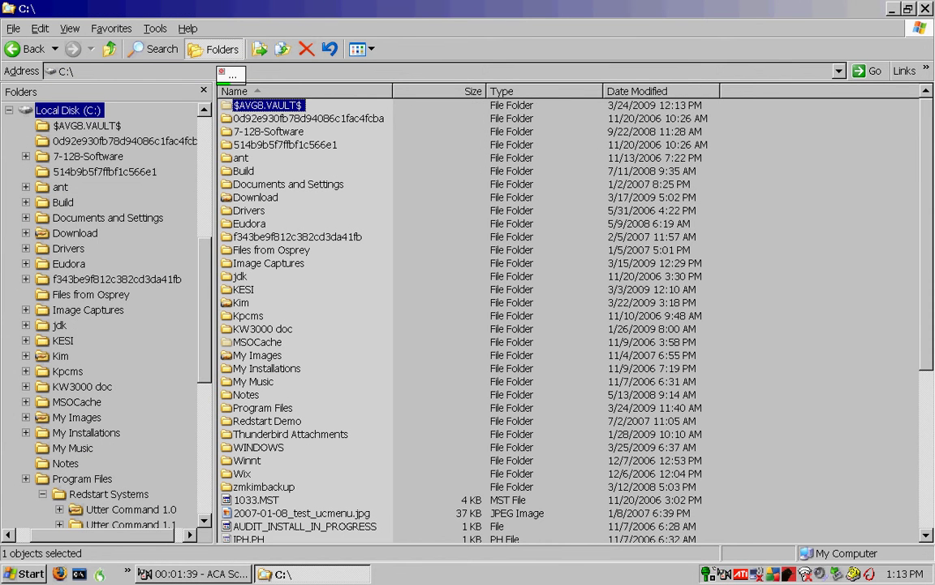
{"action": "key", "text": "alt+Left"}
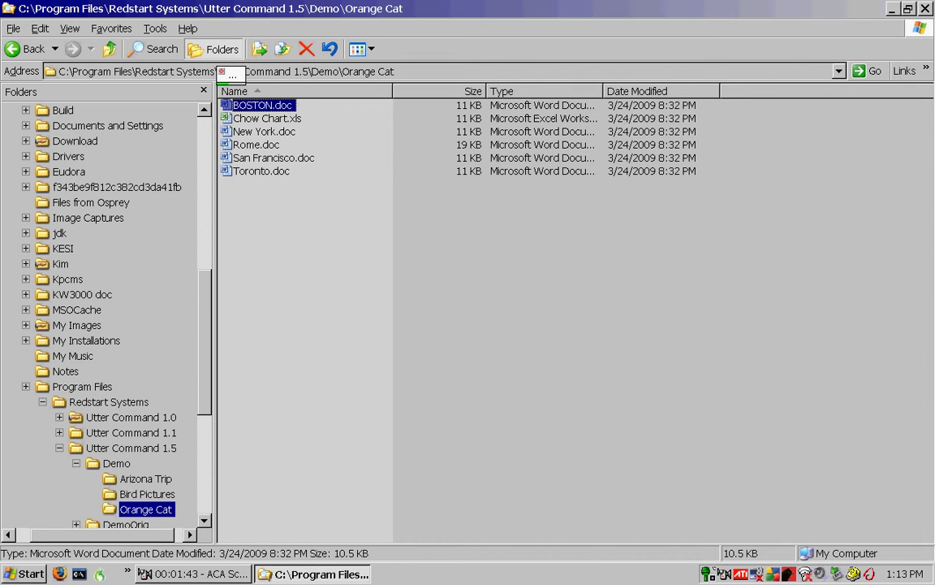
{"action": "key", "text": "Down"}
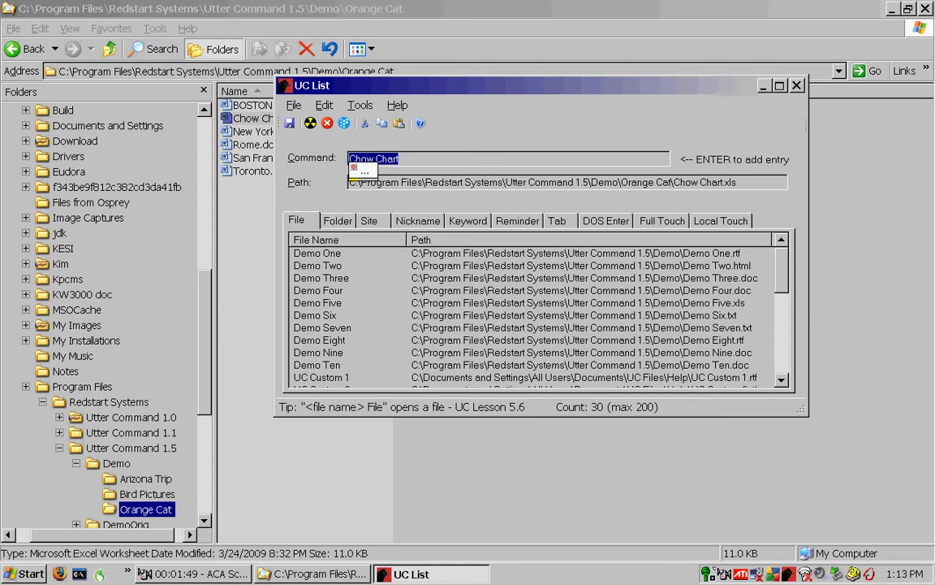
Step: Add the Chow Chart file entry, open the Command examples page, and name its site entry 'Command examples'
{"action": "key", "text": "Return"}
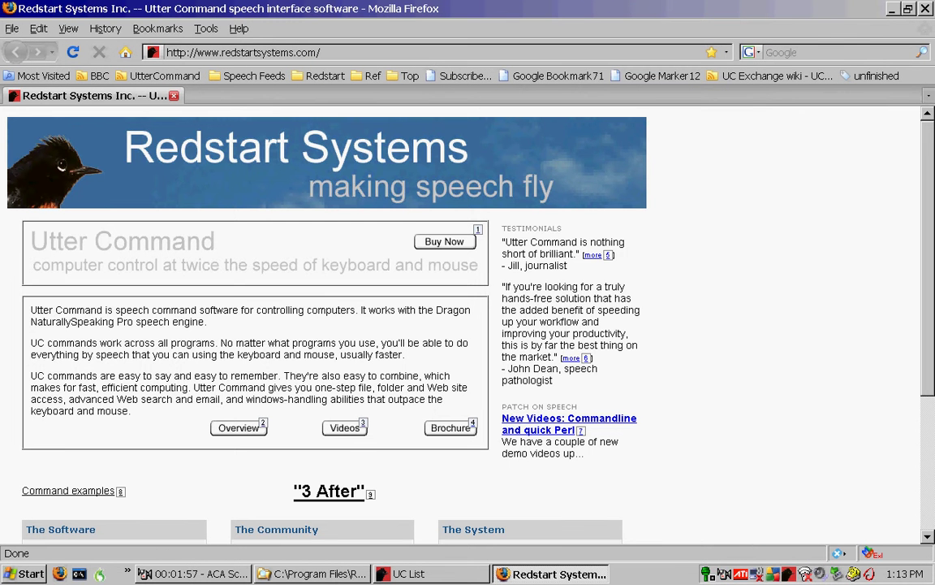
{"action": "key", "text": "8"}
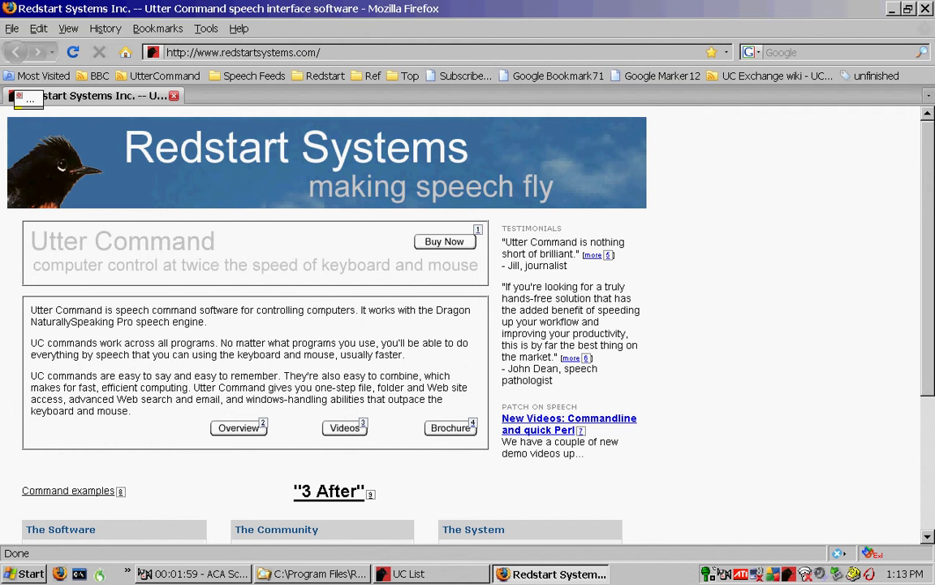
{"action": "key", "text": "Return"}
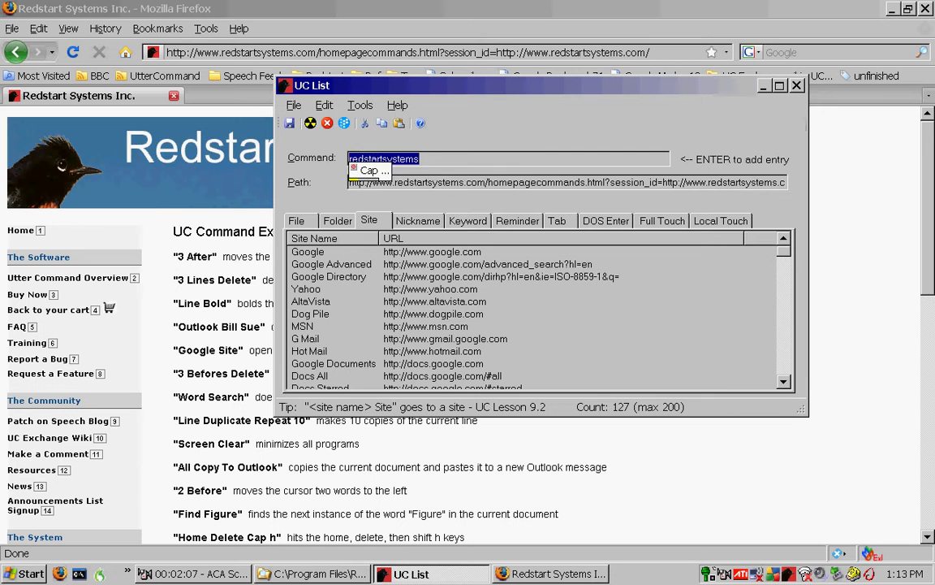
{"action": "type", "text": "Command examples"}
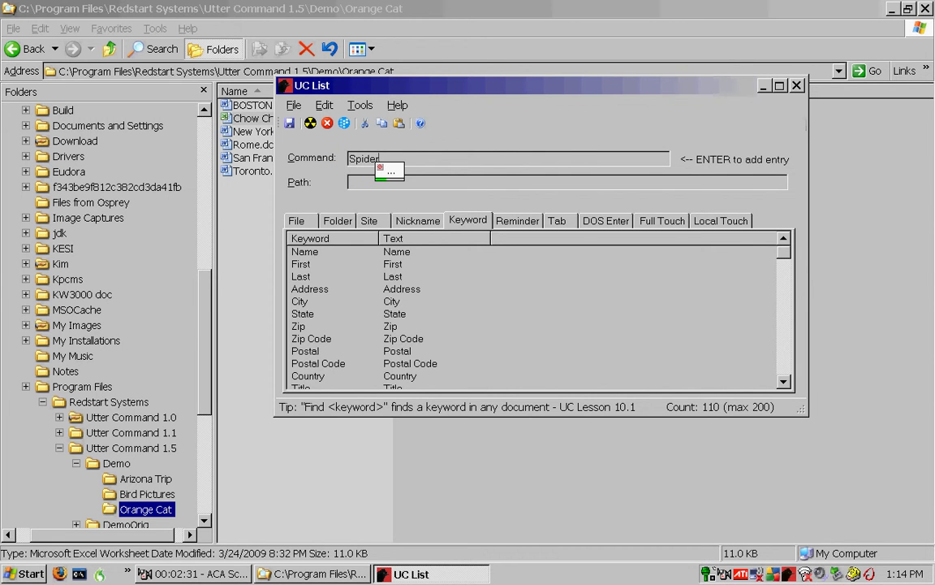
Step: Enter Spider as a new UC List keyword, then close the list
{"action": "key", "text": "Return"}
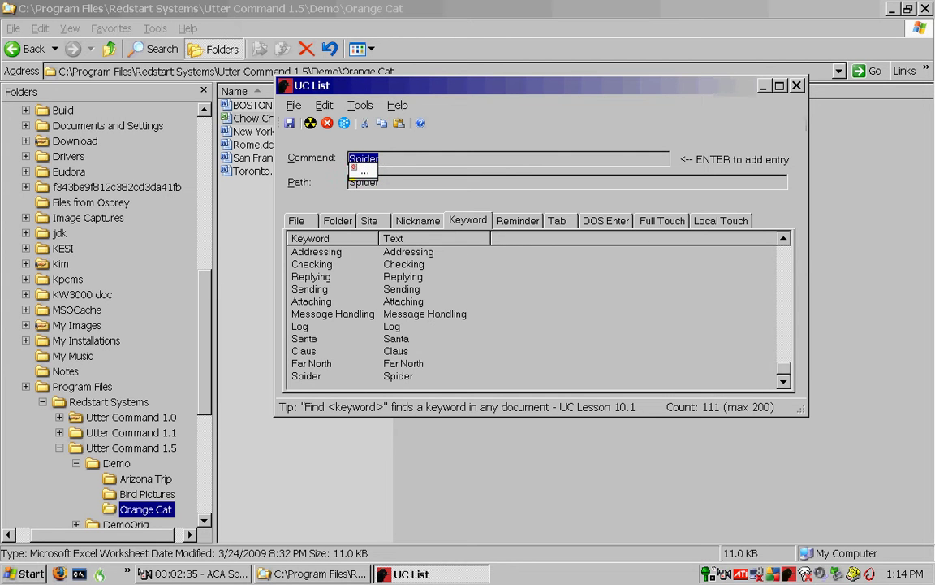
{"action": "key", "text": "alt+F4"}
Step: Confirm saving the UC List changes and reload the Dragon user profile
{"action": "key", "text": "Return"}
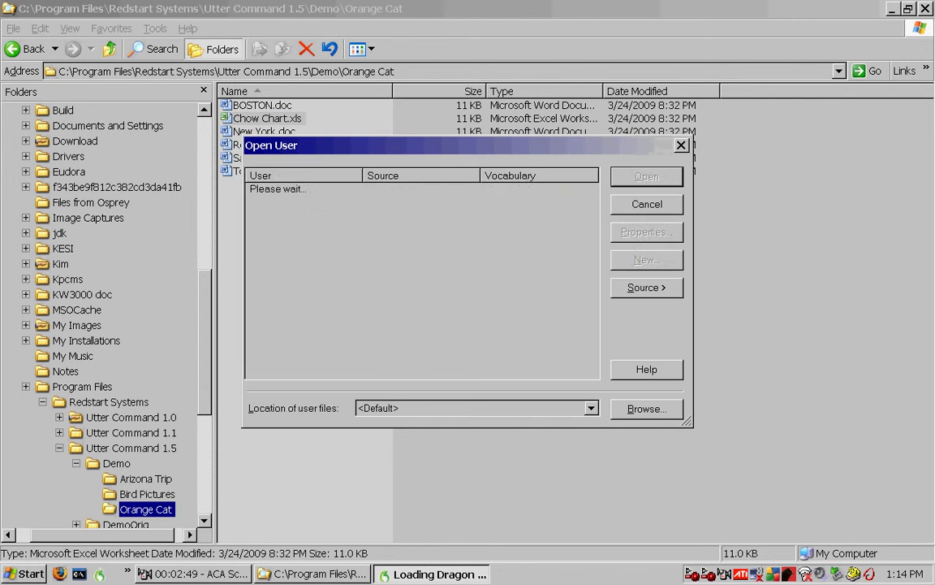
{"action": "key", "text": "Escape"}
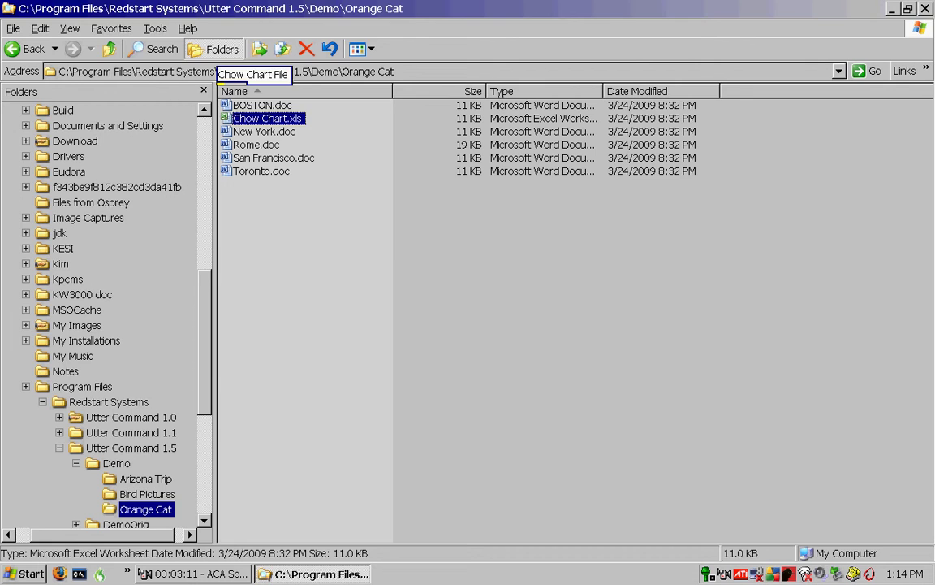
{"action": "key", "text": "Return"}
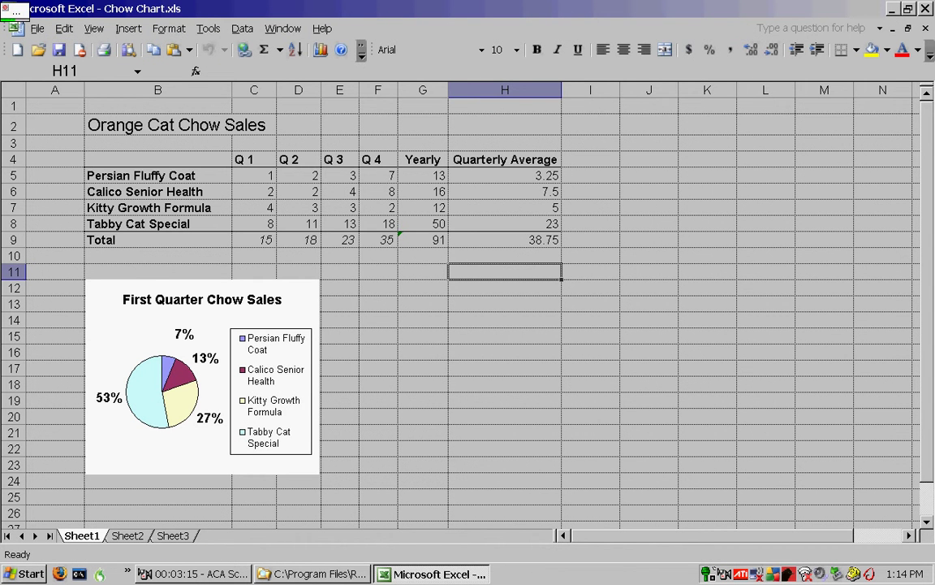
{"action": "key", "text": "alt+F4"}
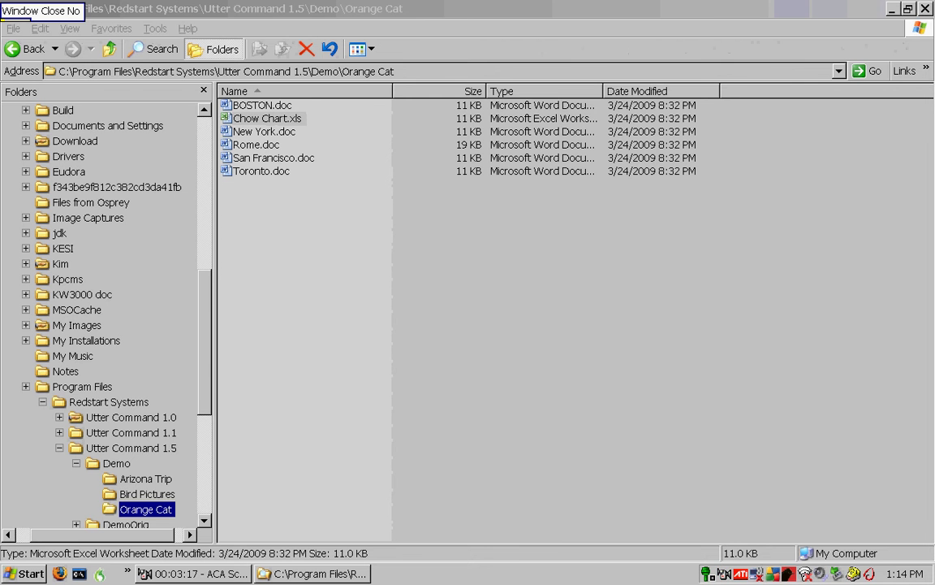